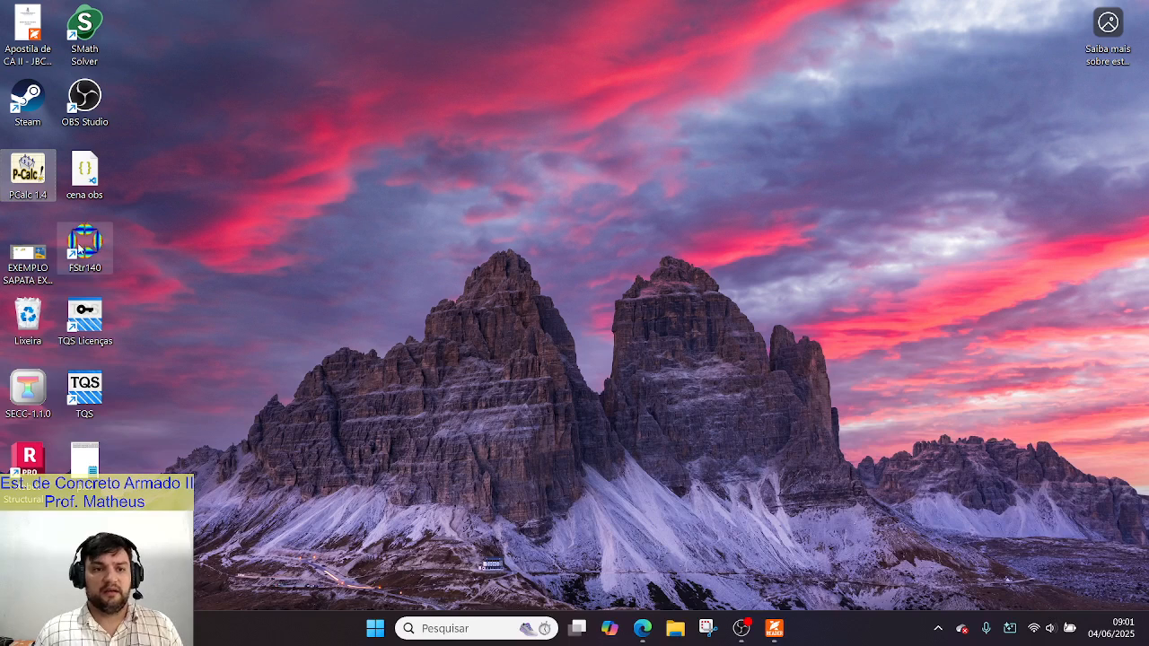
Bring up PCalc 1.4, look over its data options and read the program's About information
{"action": "left_click_drag", "start_coordinate": [129, 18], "coordinate": [449, 79]}
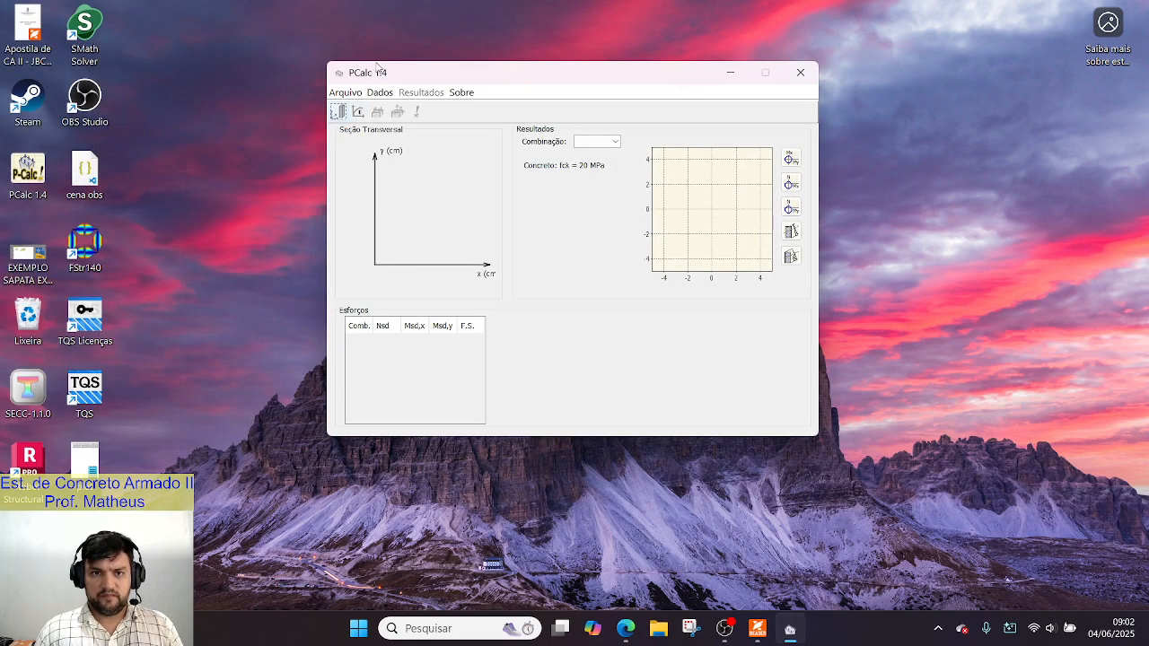
{"action": "left_click", "coordinate": [380, 93]}
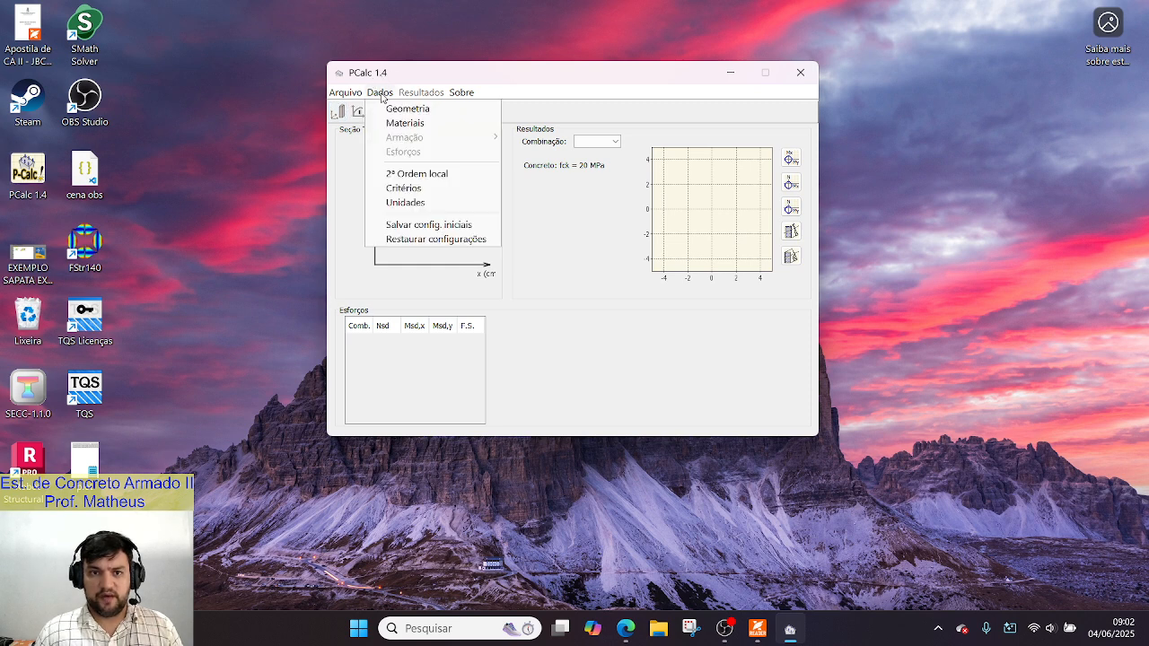
{"action": "left_click", "coordinate": [461, 93]}
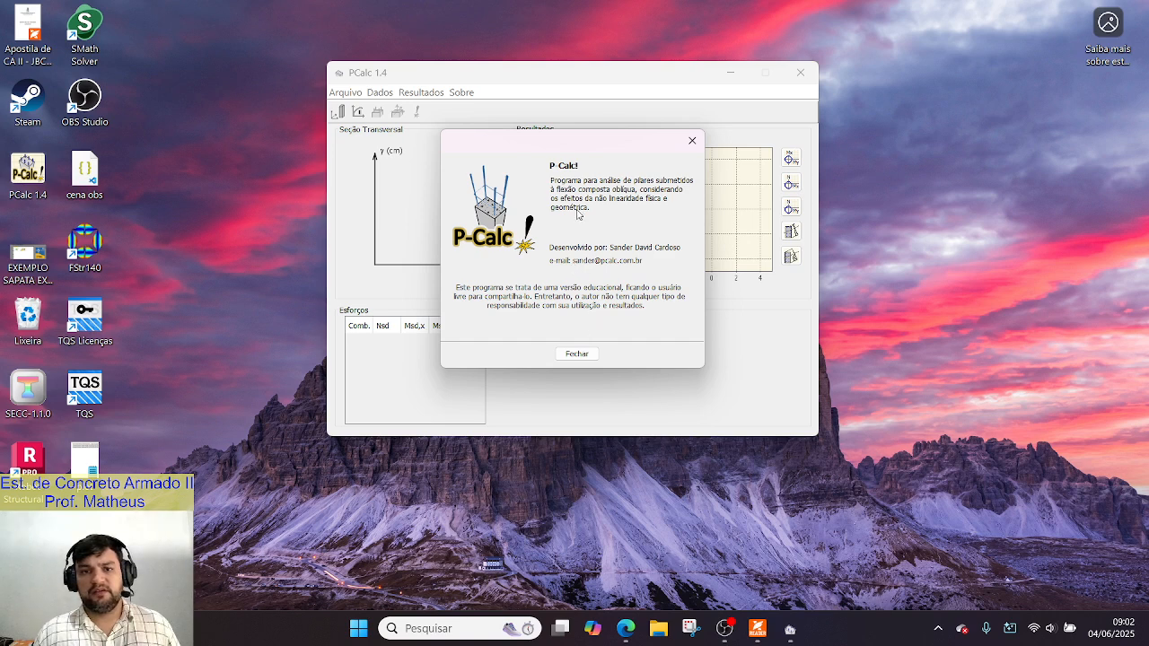
{"action": "left_click", "coordinate": [575, 353]}
{"action": "left_click_drag", "start_coordinate": [555, 76], "coordinate": [577, 80]}
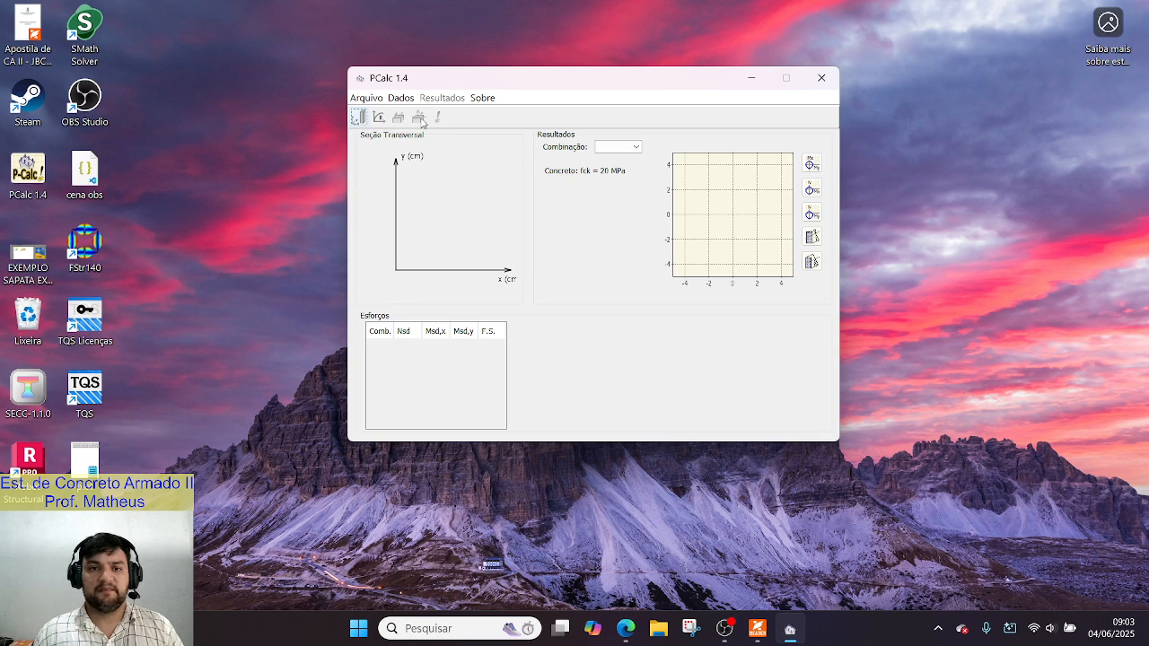
Open the geometry data entry, preview the types Pilar Biapoiado and Pilar em Balanço, and return the type to Única Seção
{"action": "left_click", "coordinate": [358, 118]}
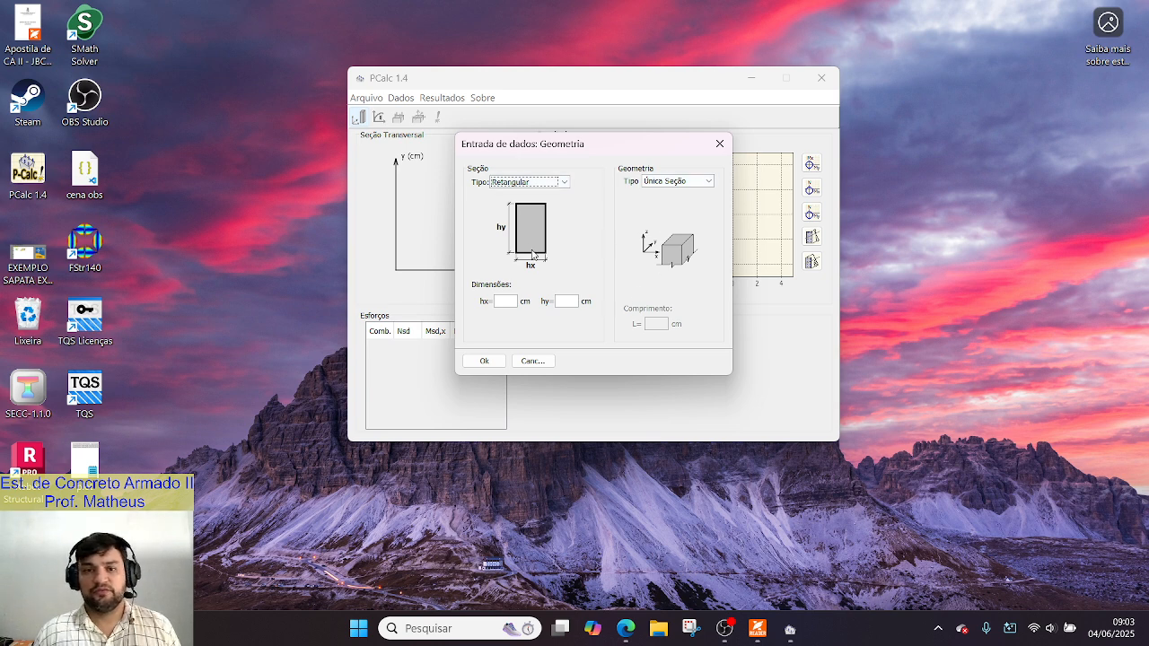
{"action": "left_click", "coordinate": [675, 181]}
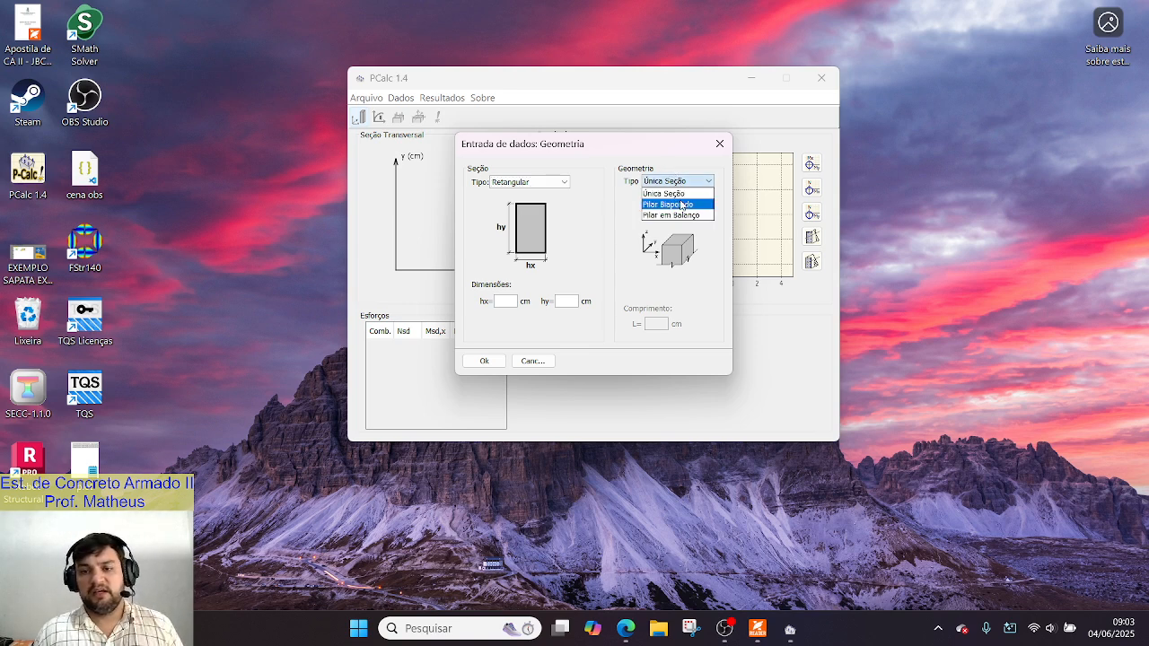
{"action": "left_click", "coordinate": [684, 206]}
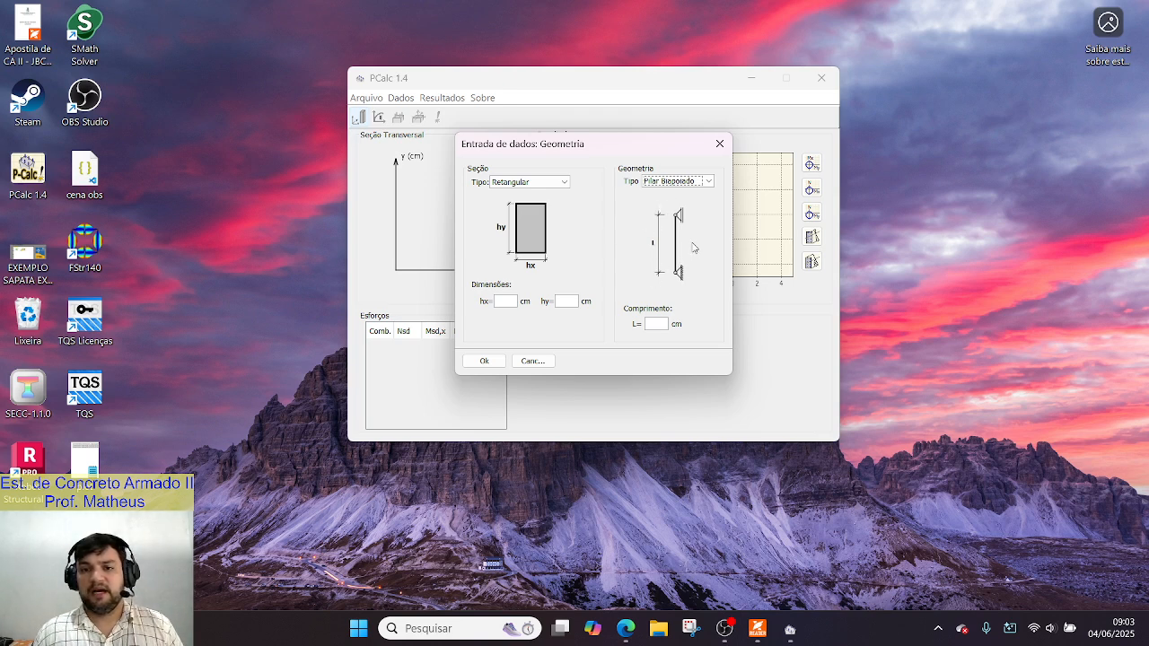
{"action": "left_click", "coordinate": [708, 182]}
{"action": "left_click", "coordinate": [683, 215]}
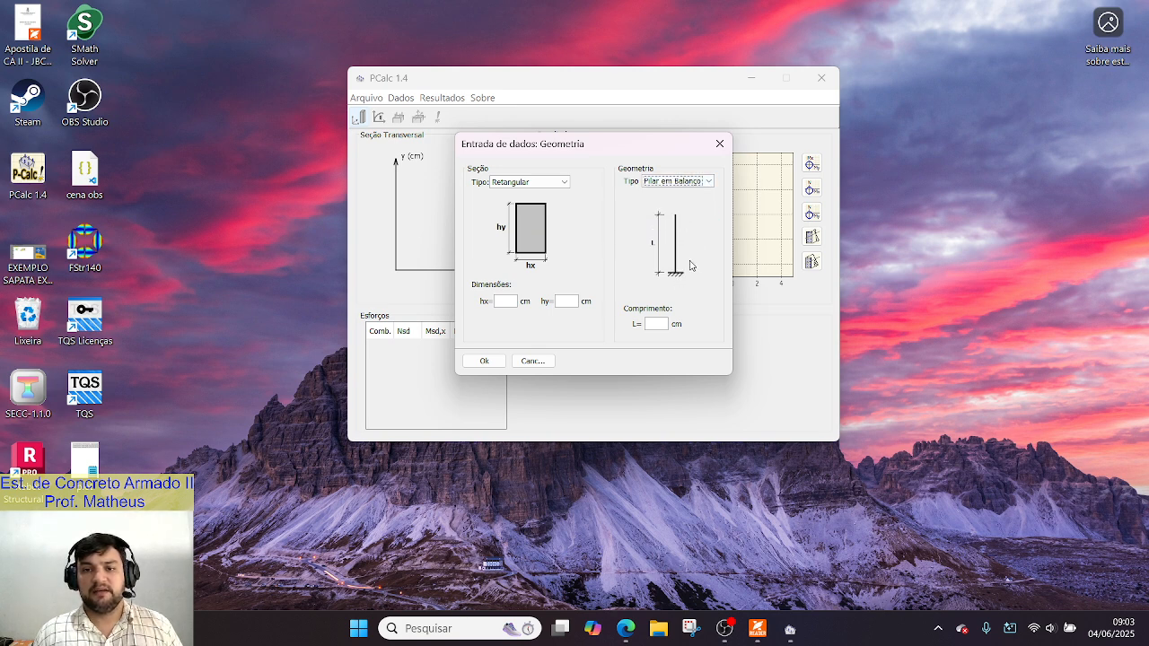
{"action": "left_click", "coordinate": [708, 182]}
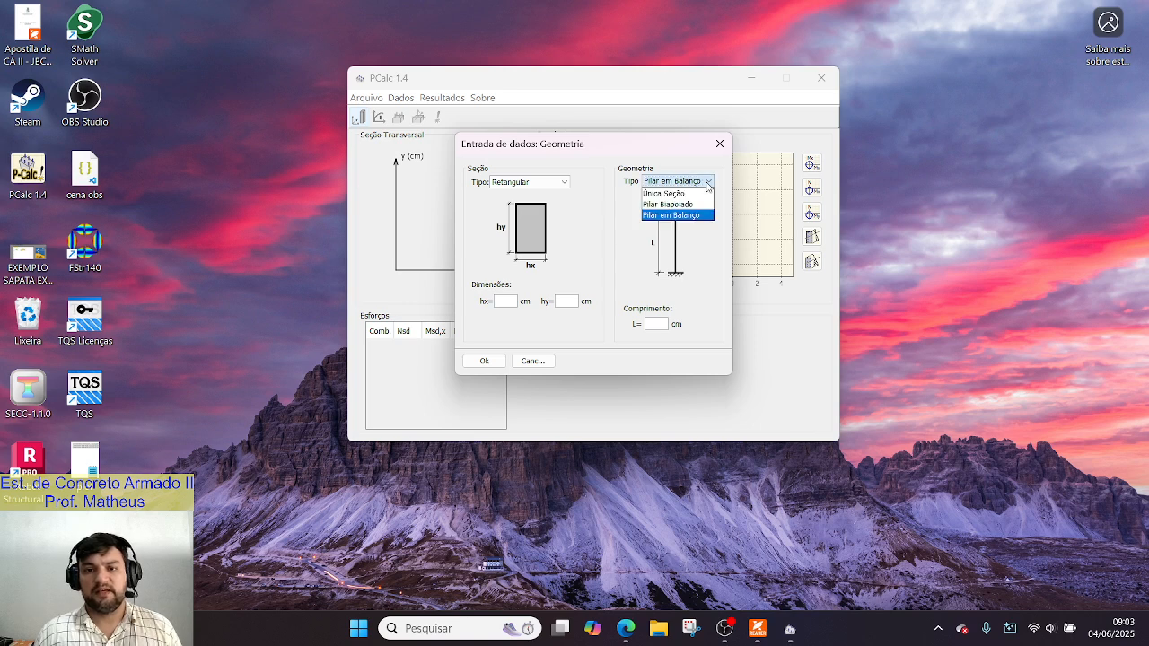
{"action": "left_click", "coordinate": [688, 193]}
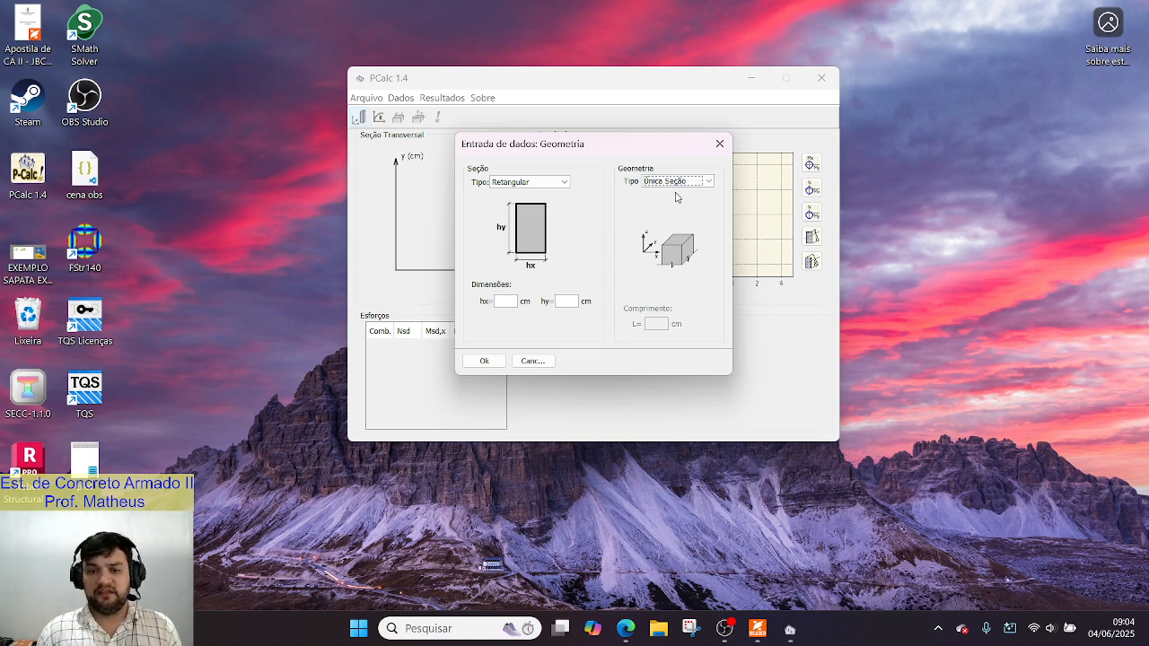
Check the column section's dimensions in the exercise PDF in Foxit and return to the PCalc geometry entry
{"action": "left_click", "coordinate": [757, 629]}
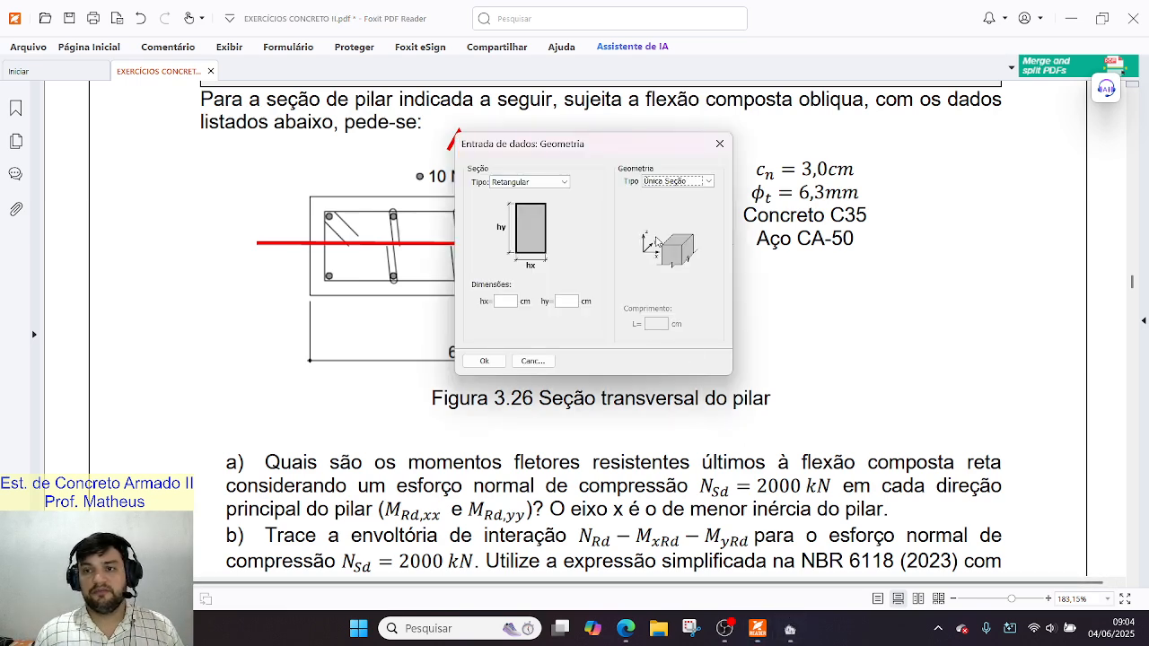
{"action": "left_click", "coordinate": [1071, 18]}
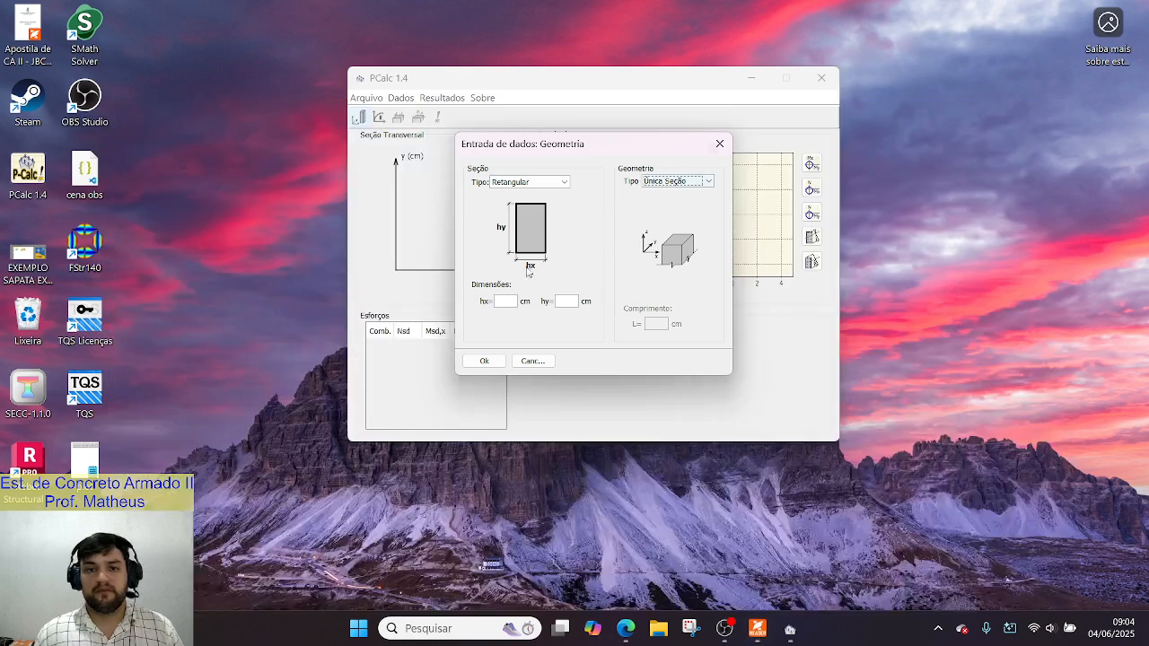
{"action": "left_click_drag", "start_coordinate": [561, 152], "coordinate": [593, 139]}
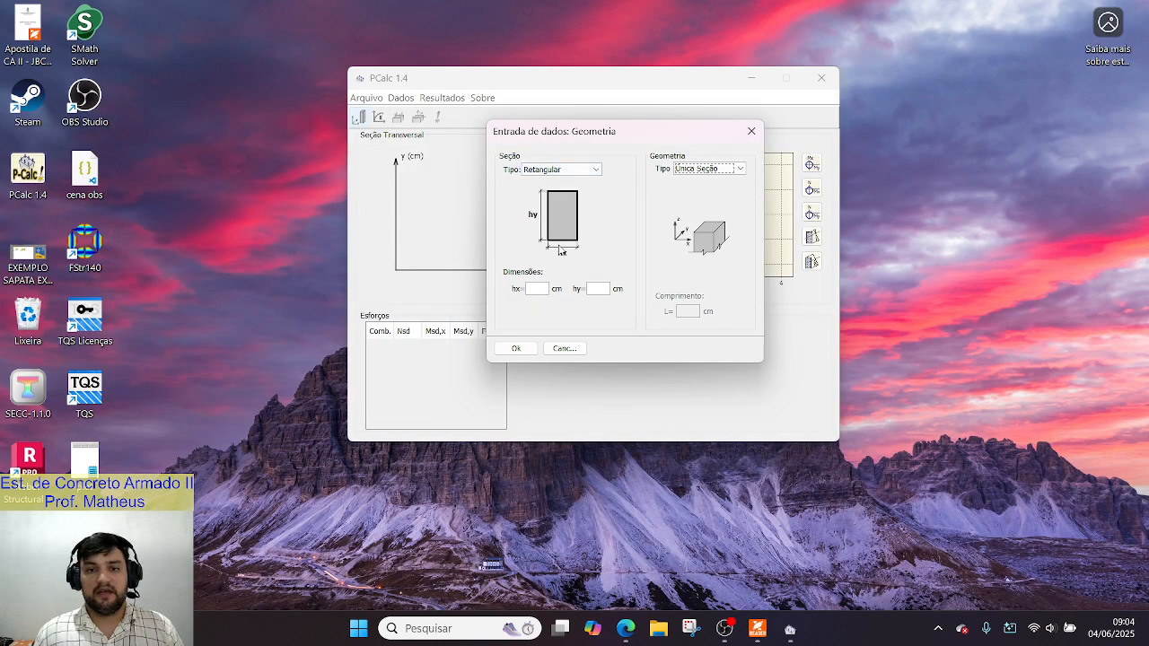
{"action": "left_click", "coordinate": [757, 629]}
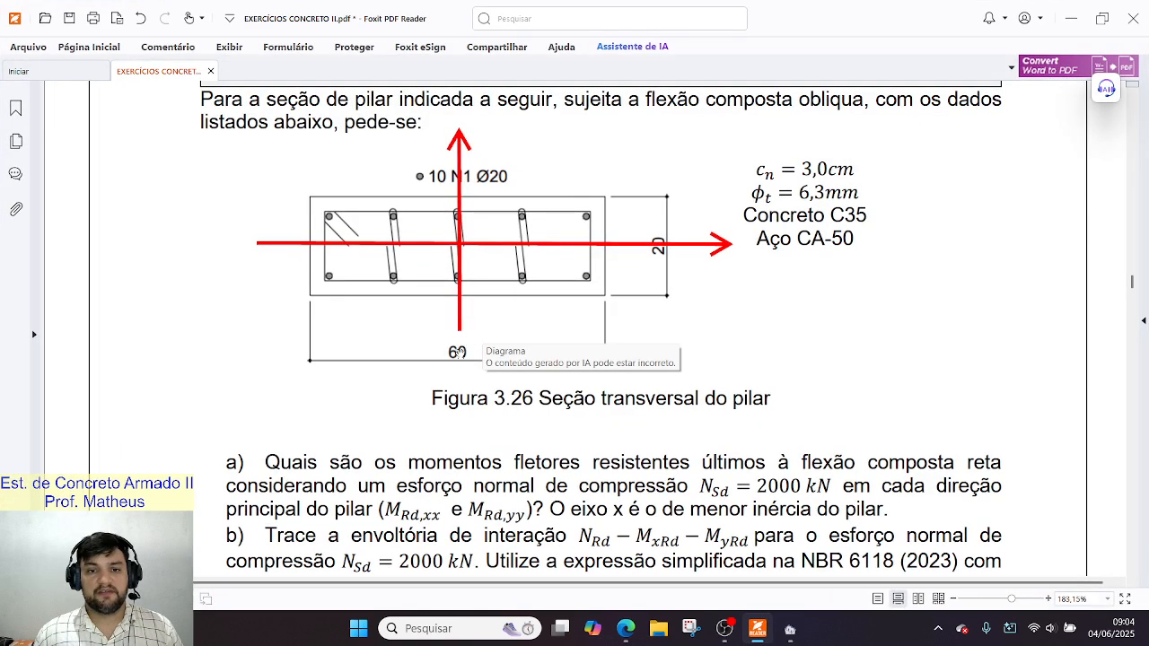
{"action": "left_click", "coordinate": [790, 629]}
{"action": "left_click", "coordinate": [1071, 18]}
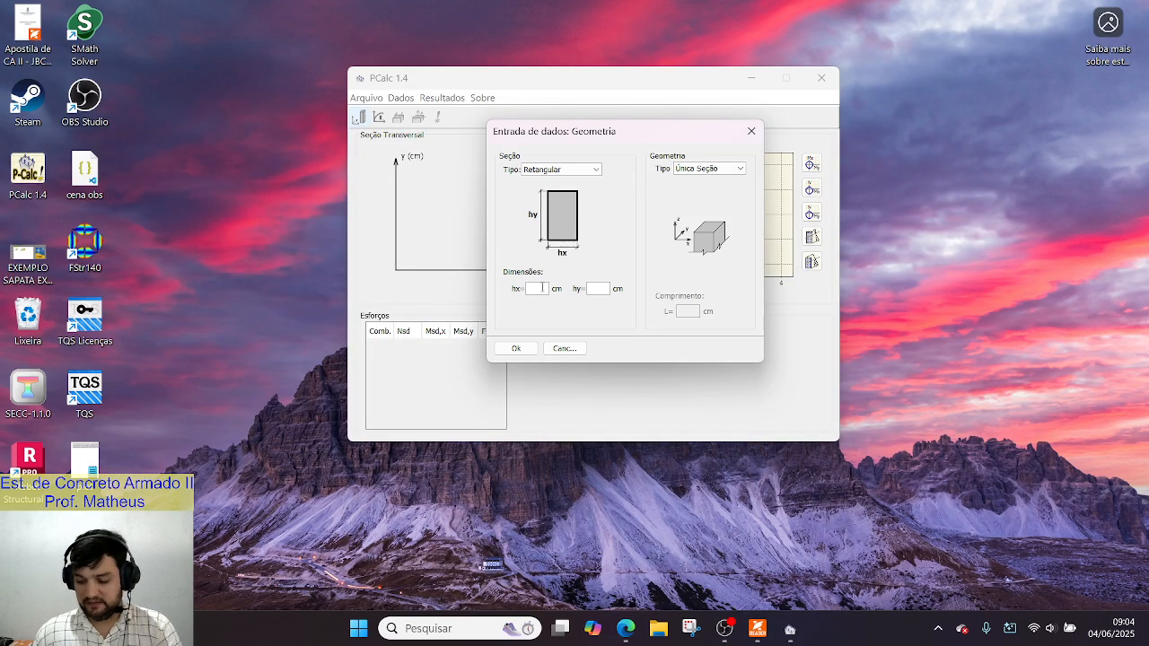
Set the rectangular section's dimensions to hx = 60 cm and hy = 20 cm
{"action": "left_click", "coordinate": [542, 287]}
{"action": "type", "text": "60"}
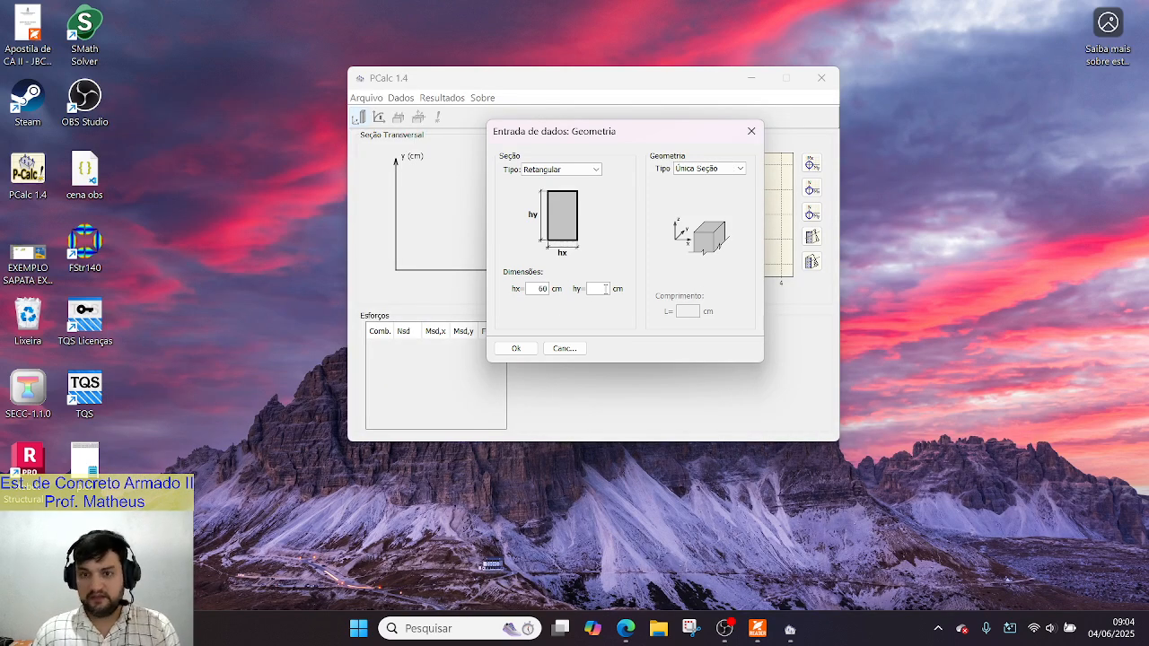
{"action": "left_click", "coordinate": [599, 288]}
{"action": "type", "text": "20"}
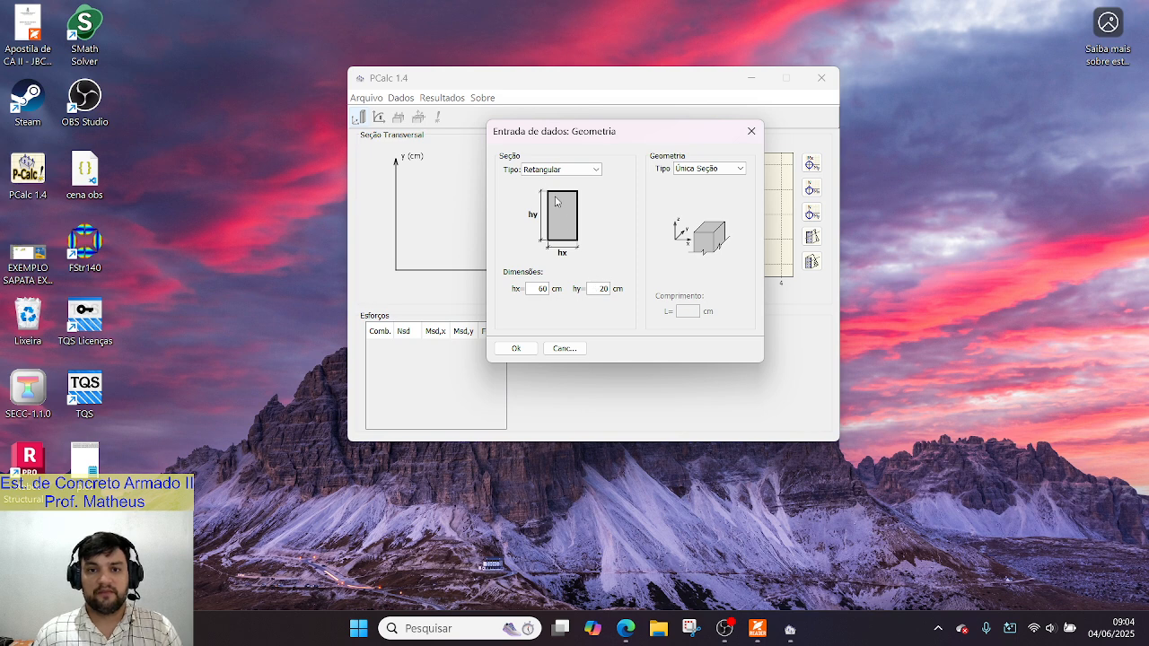
Preview the section types Retangular Vazada, Circular and Circular Vazada in the geometry entry
{"action": "left_click", "coordinate": [579, 171]}
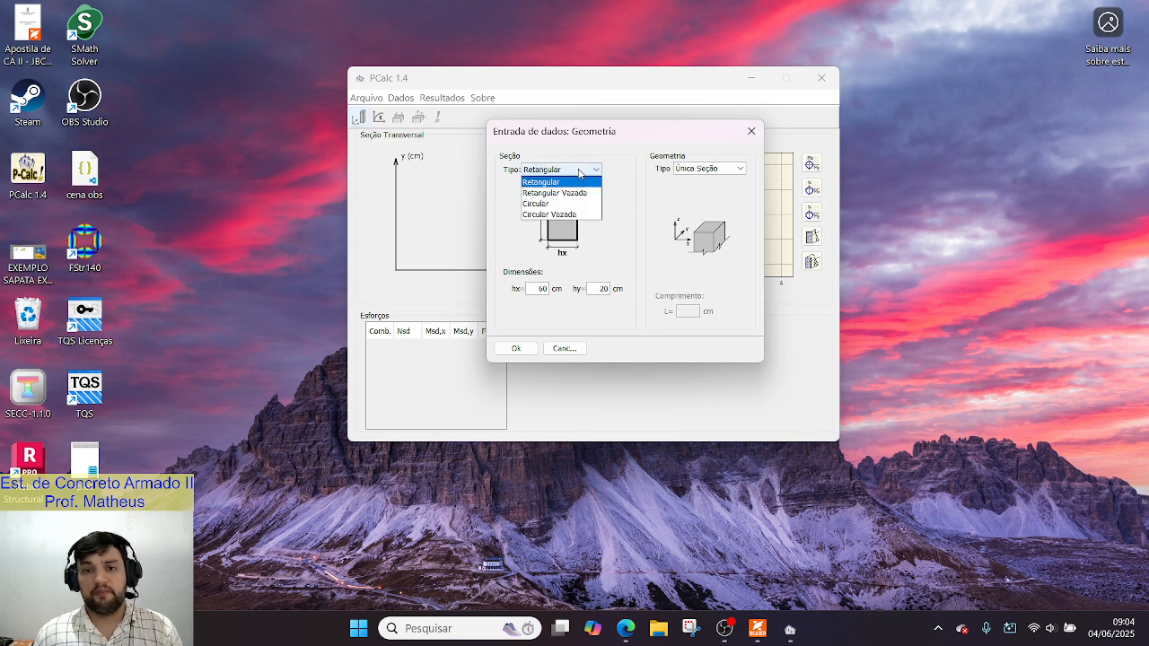
{"action": "left_click", "coordinate": [573, 192]}
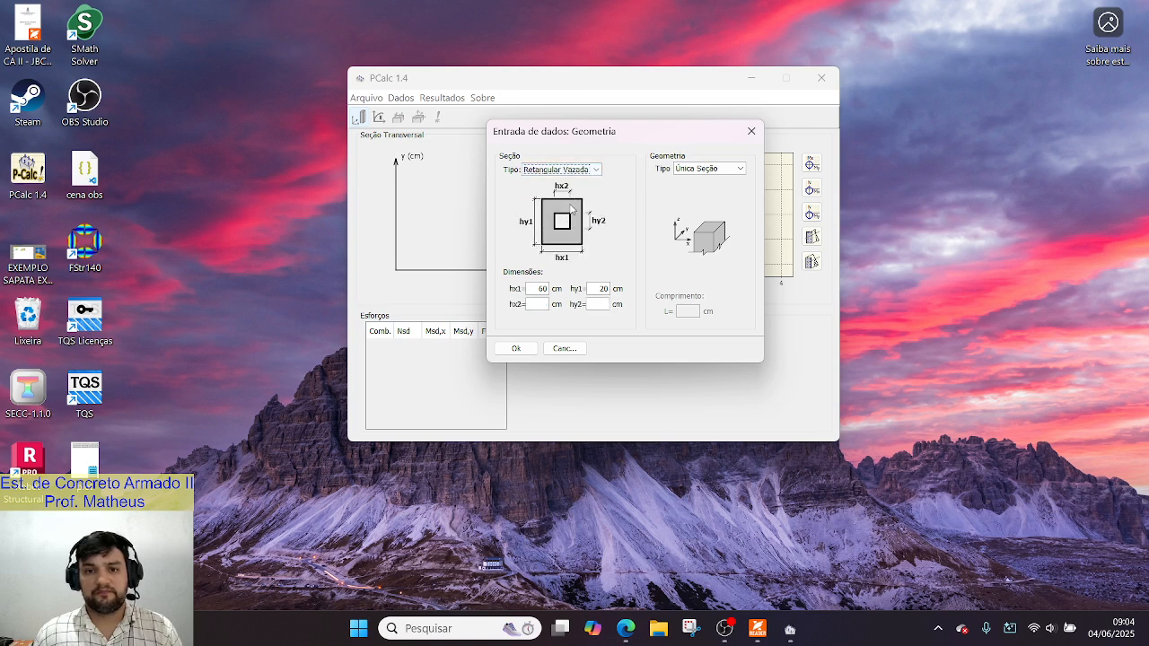
{"action": "left_click", "coordinate": [588, 169]}
{"action": "left_click", "coordinate": [561, 208]}
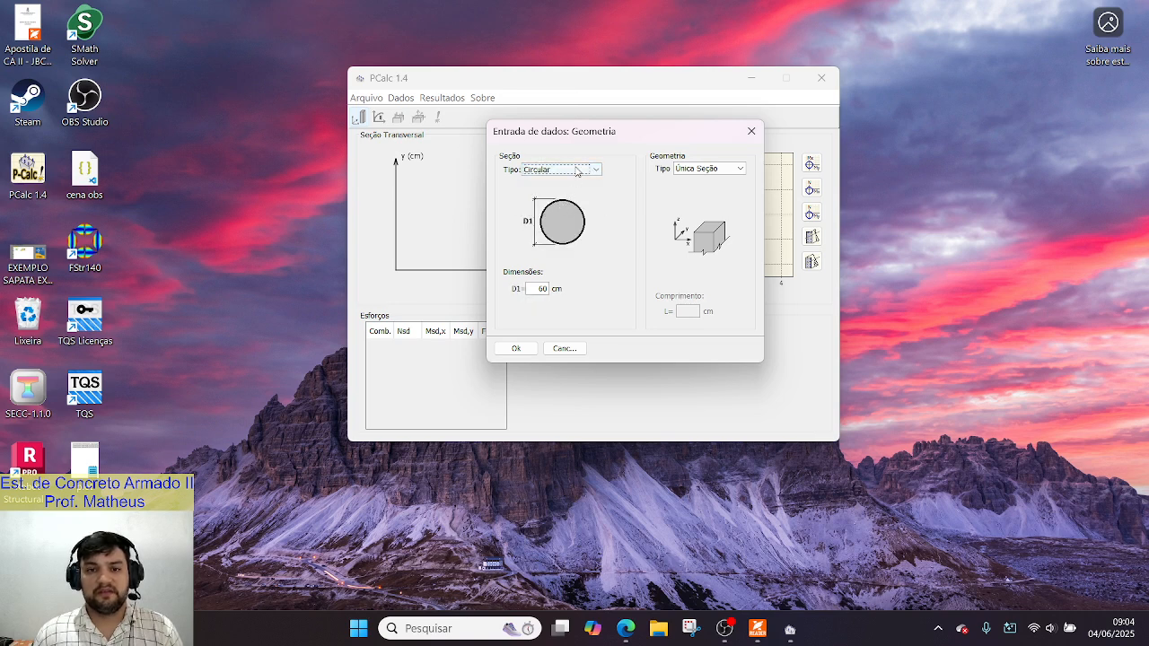
{"action": "left_click", "coordinate": [577, 170]}
{"action": "left_click", "coordinate": [549, 215]}
{"action": "left_click", "coordinate": [567, 172]}
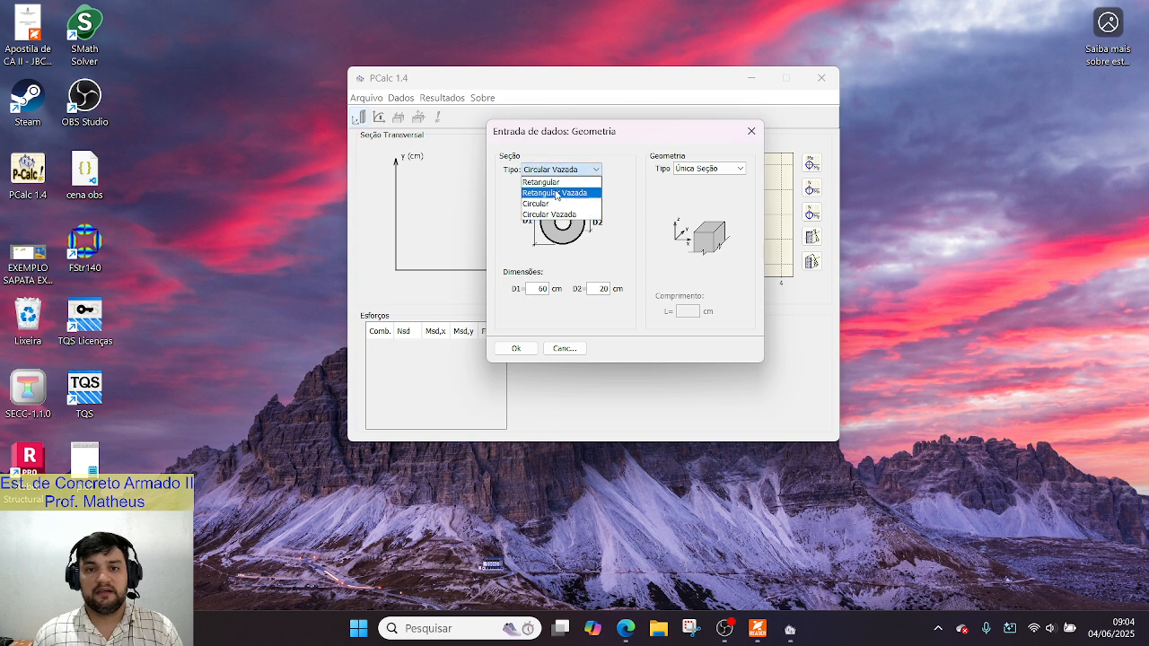
{"action": "left_click", "coordinate": [556, 193]}
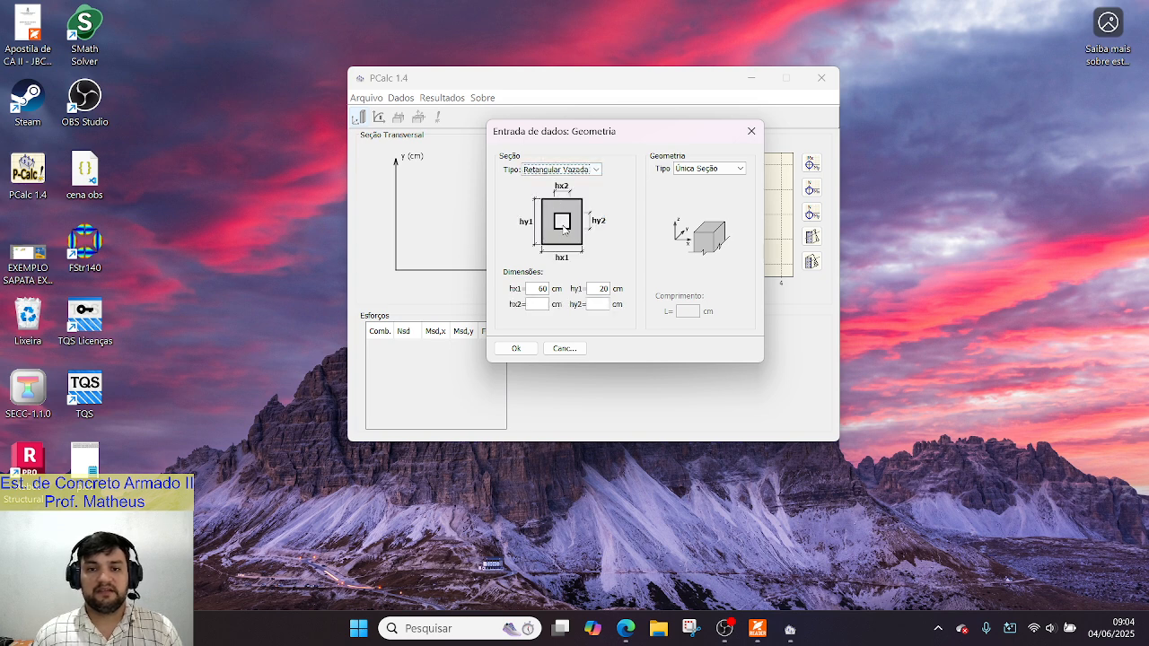
{"action": "left_click", "coordinate": [574, 172]}
{"action": "left_click", "coordinate": [565, 203]}
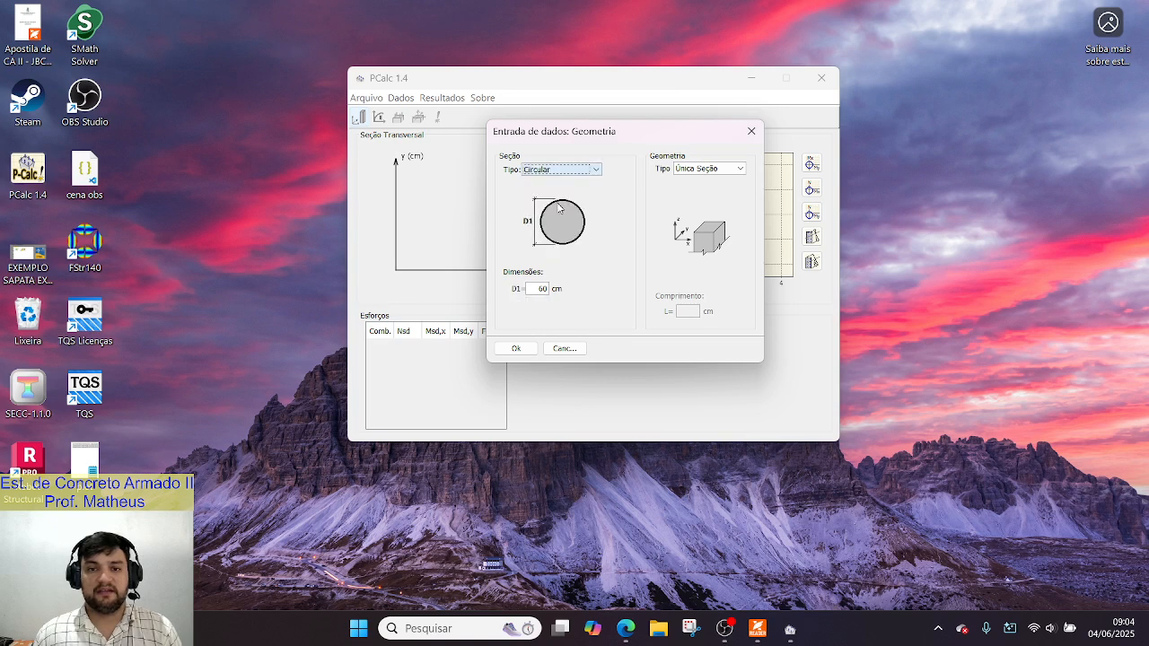
{"action": "left_click", "coordinate": [575, 172]}
{"action": "left_click", "coordinate": [557, 214]}
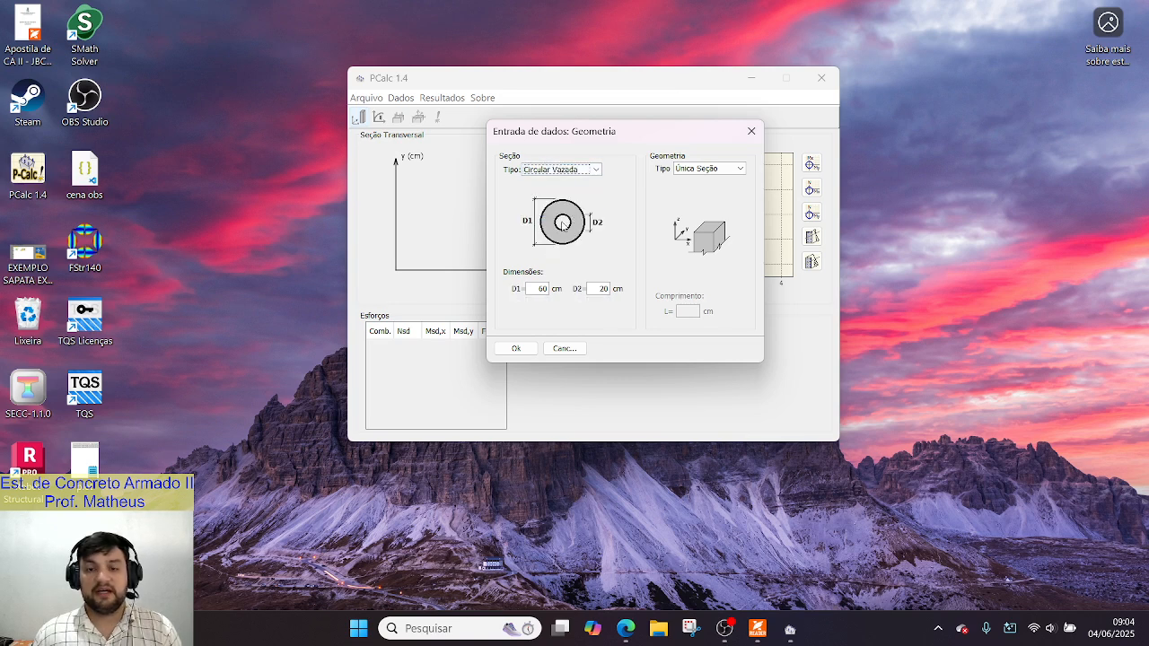
{"action": "left_click", "coordinate": [578, 171]}
{"action": "left_click", "coordinate": [558, 204]}
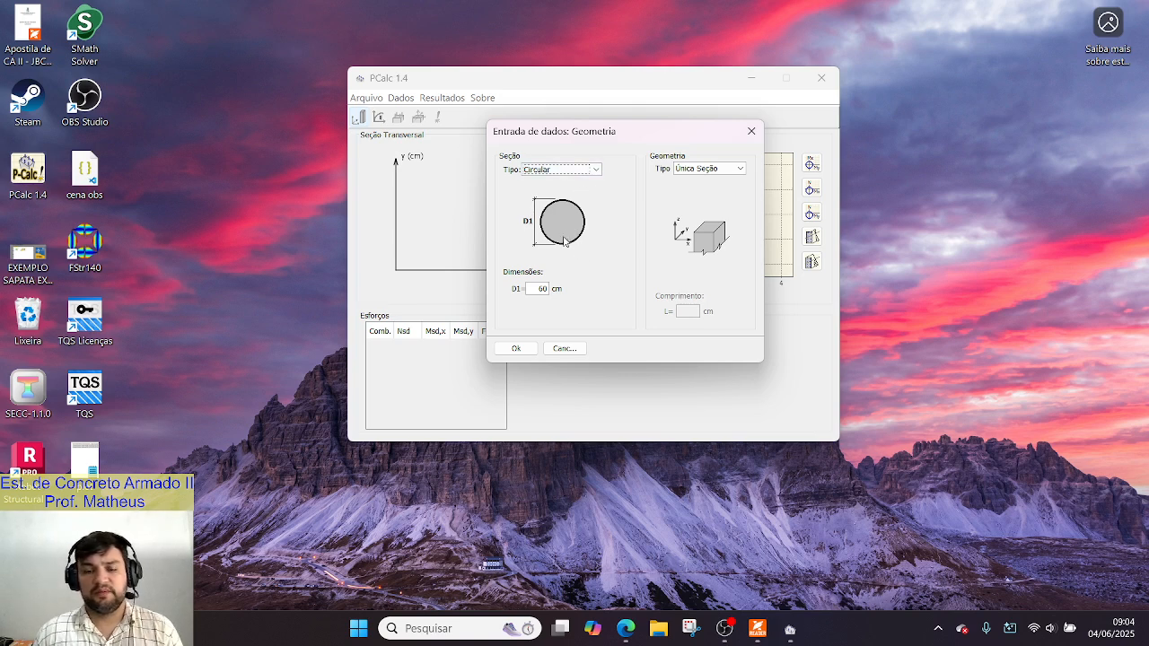
Set the section type to Retangular and confirm the geometry data
{"action": "left_click", "coordinate": [597, 170]}
{"action": "left_click", "coordinate": [542, 182]}
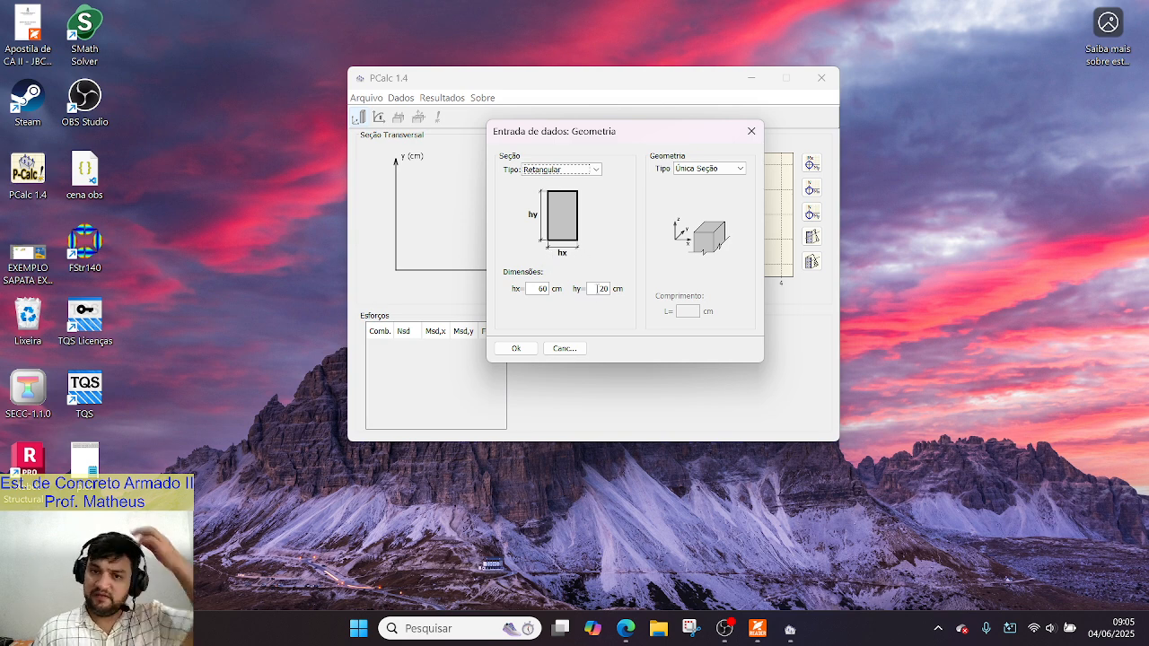
{"action": "left_click", "coordinate": [517, 348]}
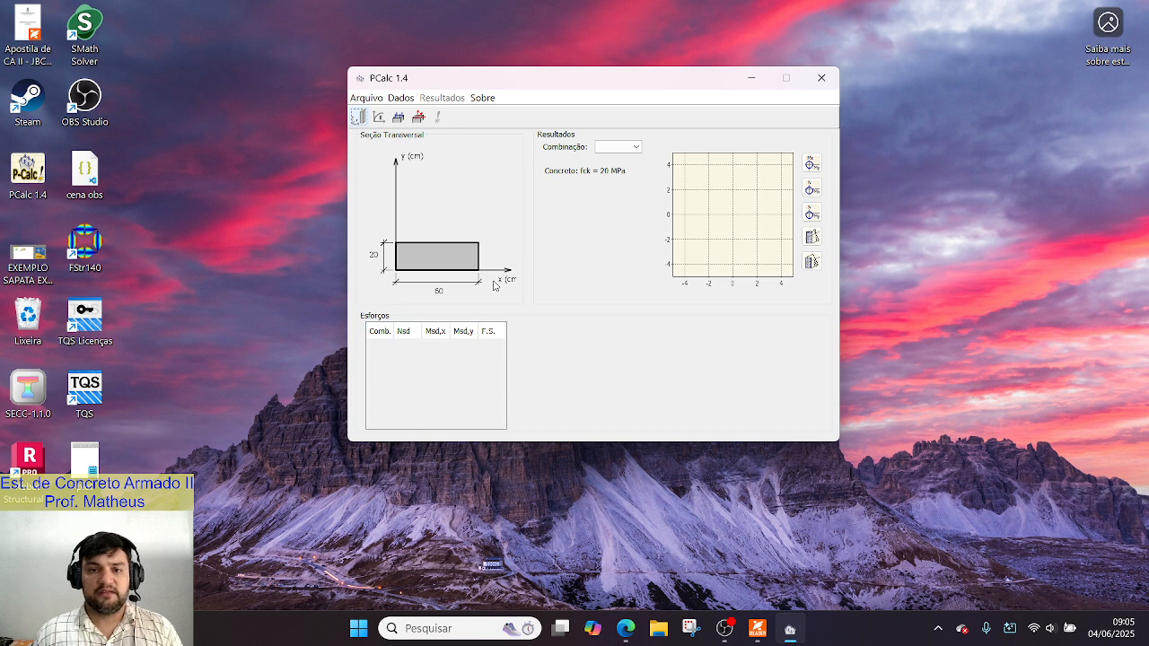
Launch the Windows magnifier (Lupa), set its zoom to 200% and return to PCalc
{"action": "left_click", "coordinate": [446, 627]}
{"action": "type", "text": "lu"}
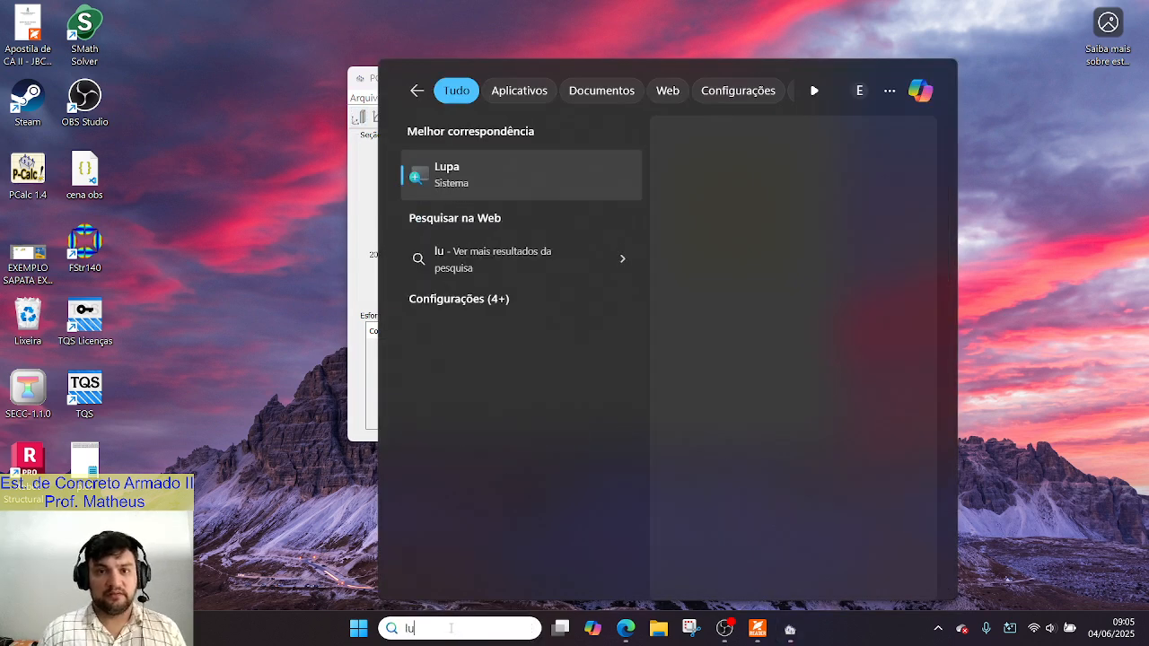
{"action": "left_click", "coordinate": [467, 175]}
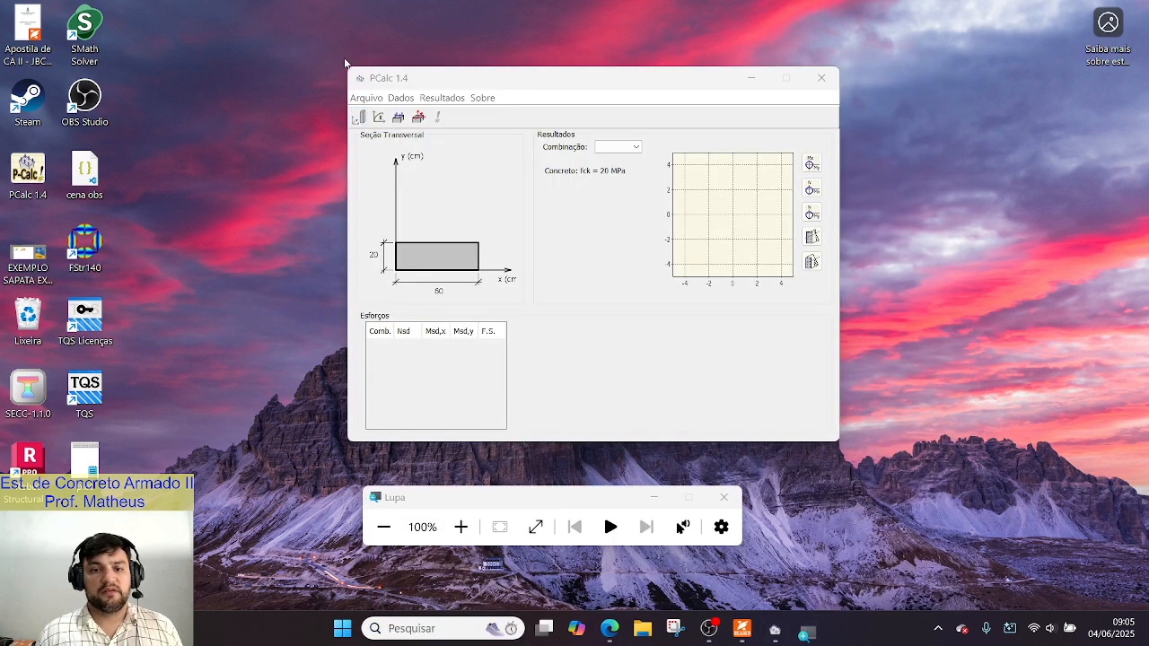
{"action": "left_click", "coordinate": [462, 527]}
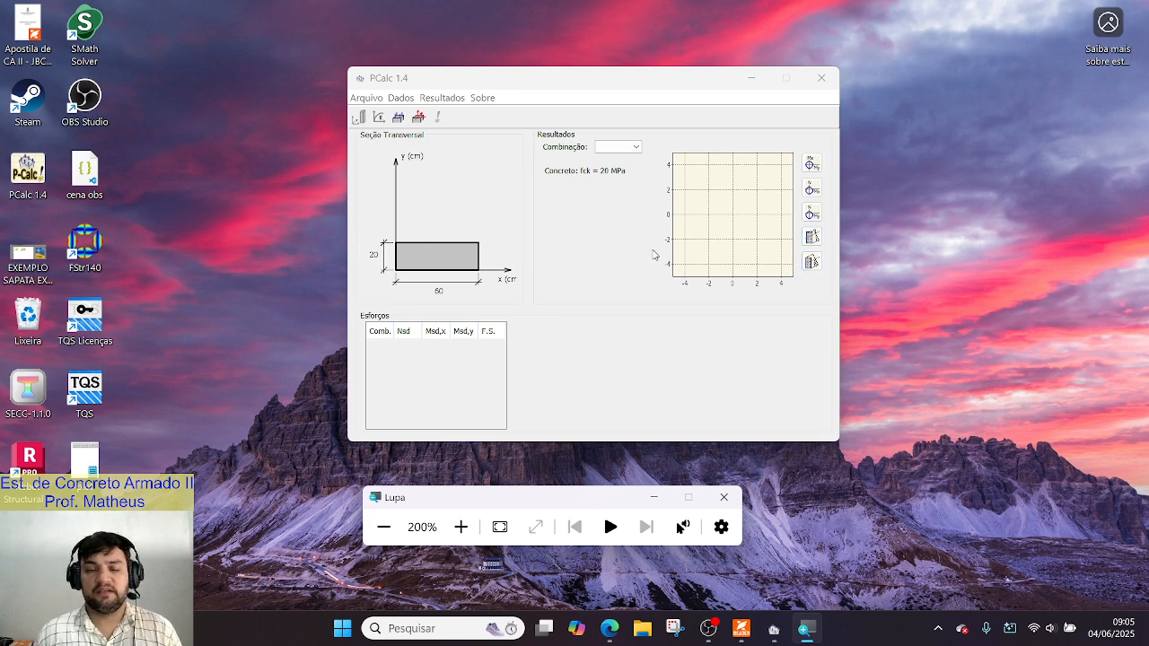
{"action": "left_click", "coordinate": [548, 84]}
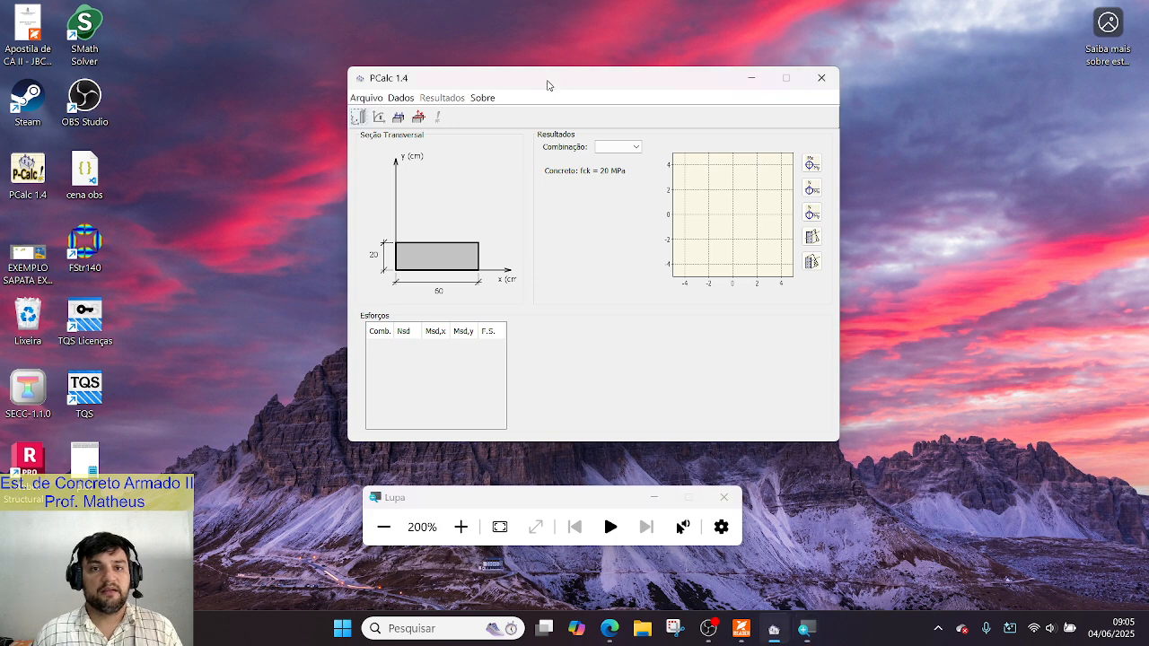
Open the materials data, consult the concrete class in the exercise PDF and set fck to 35 MPa, with magnification back at 200%
{"action": "left_click", "coordinate": [379, 122]}
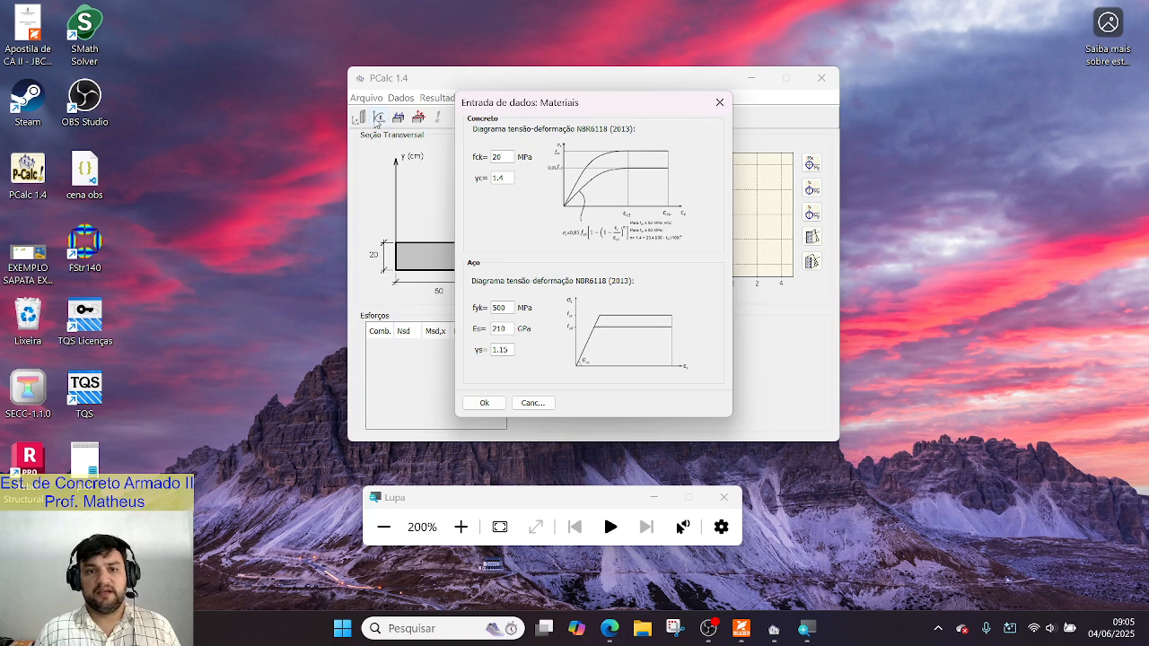
{"action": "double_click", "coordinate": [506, 157]}
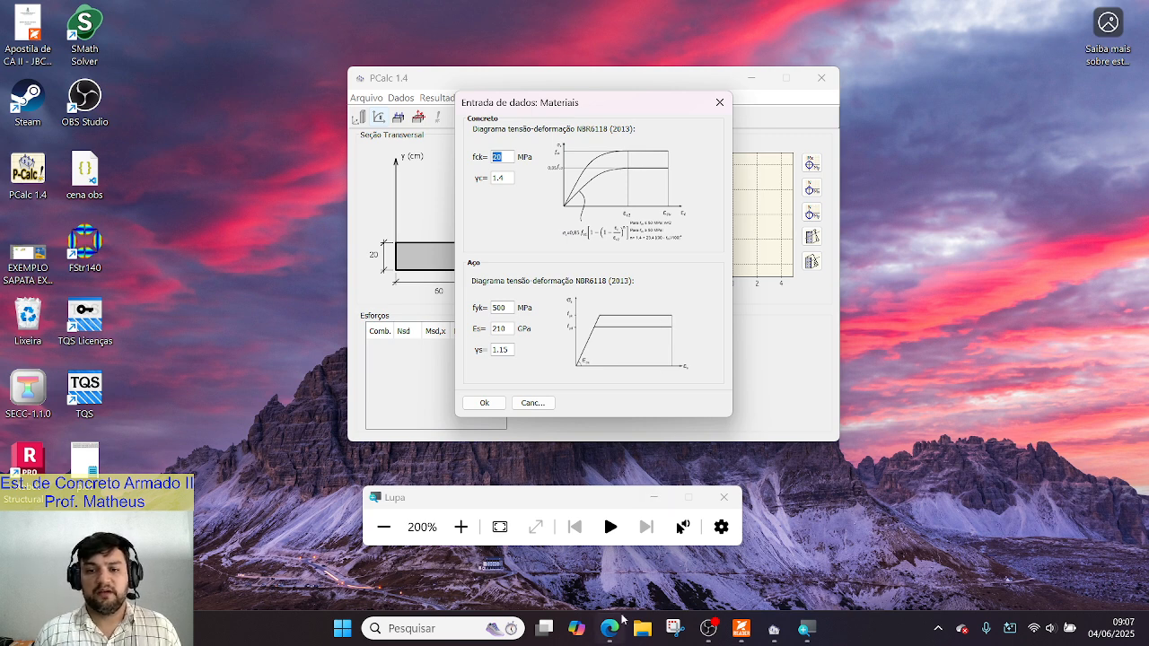
{"action": "left_click", "coordinate": [383, 527]}
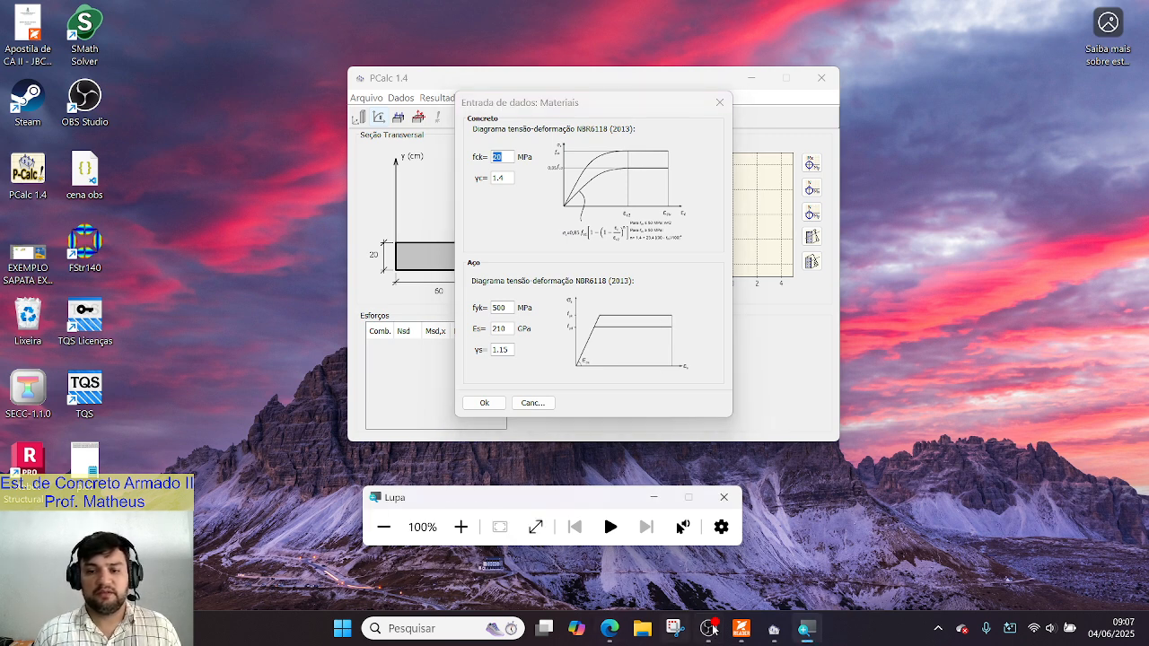
{"action": "left_click", "coordinate": [741, 629]}
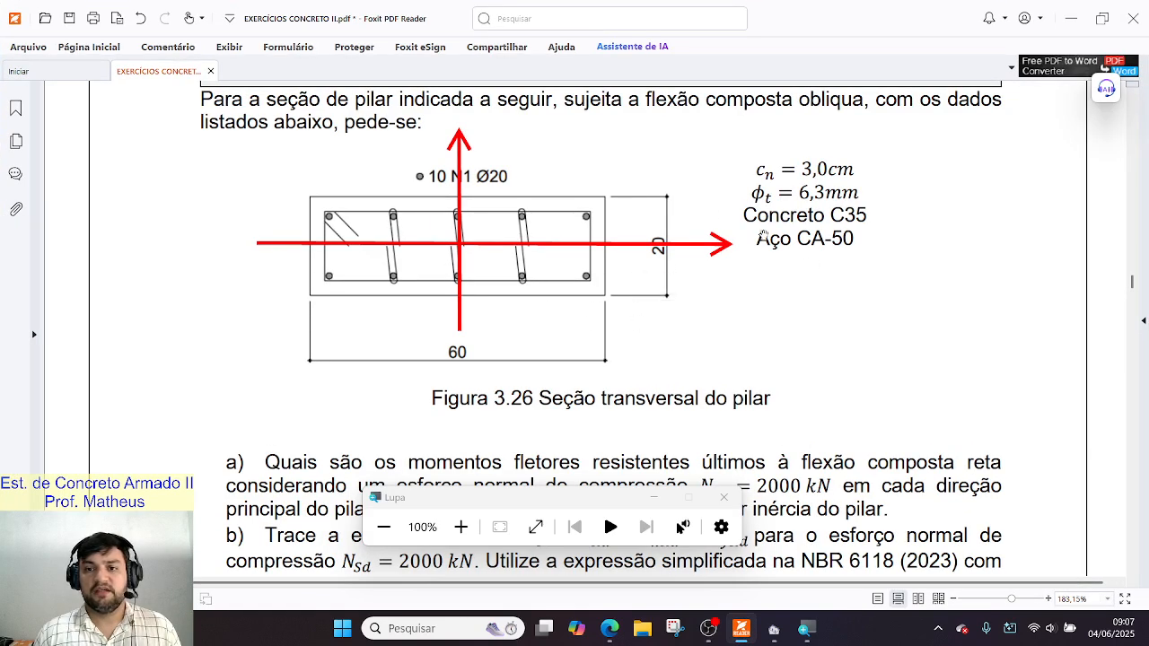
{"action": "left_click_drag", "start_coordinate": [867, 216], "coordinate": [824, 220]}
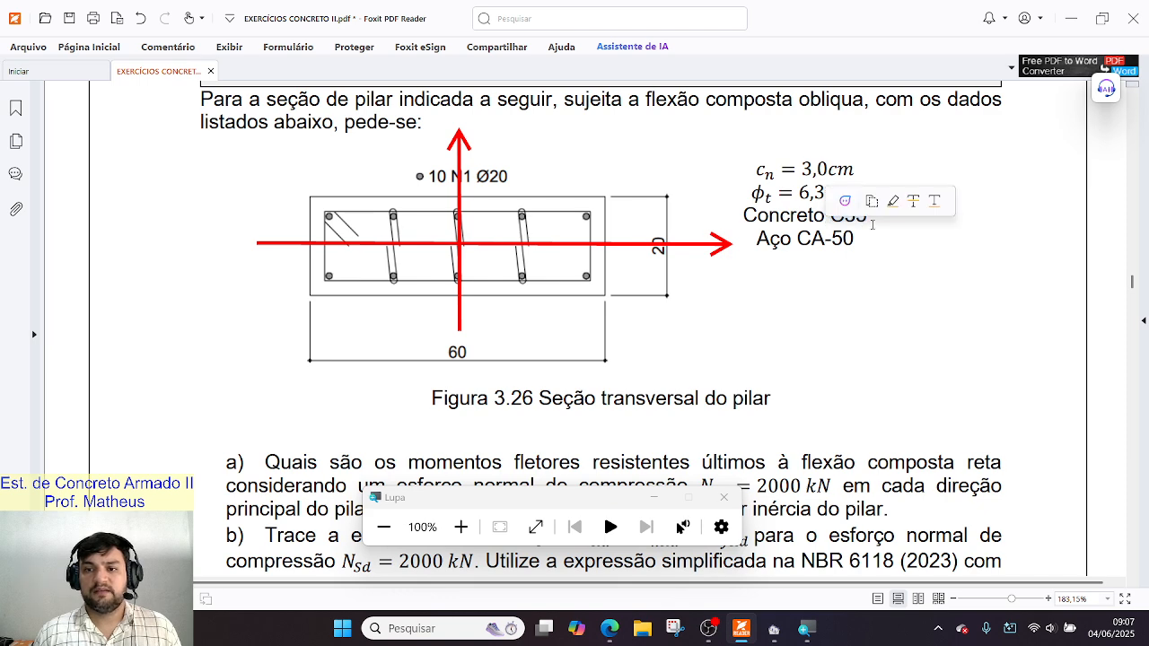
{"action": "scroll", "coordinate": [883, 250], "scroll_direction": "up", "scroll_amount": 1}
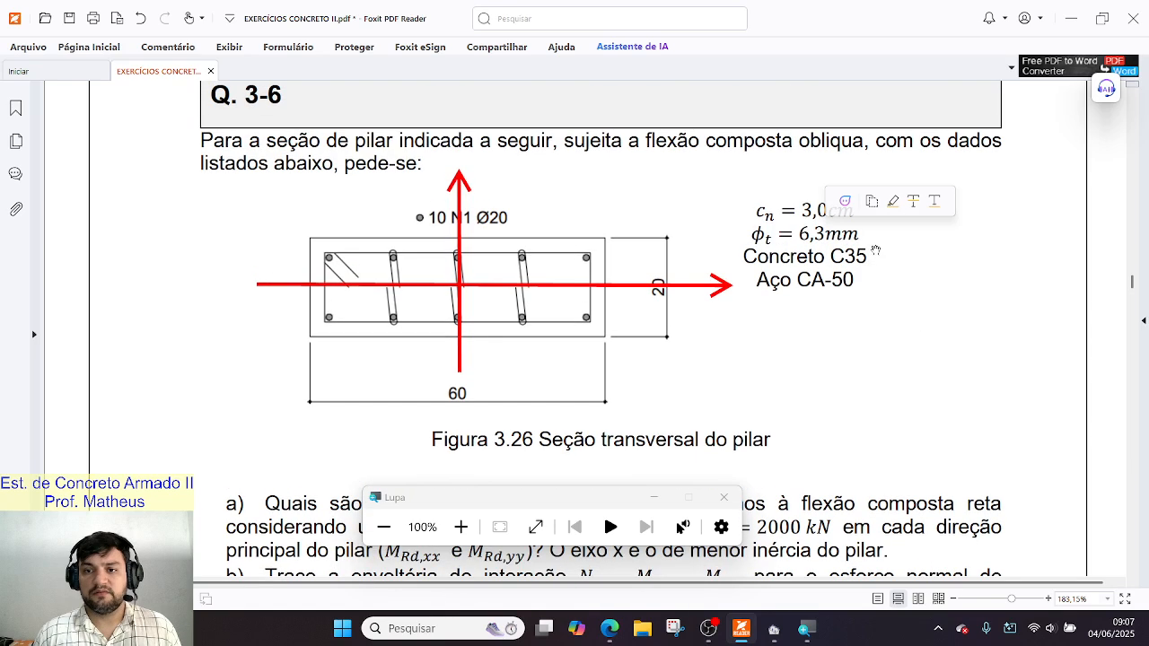
{"action": "left_click", "coordinate": [770, 638]}
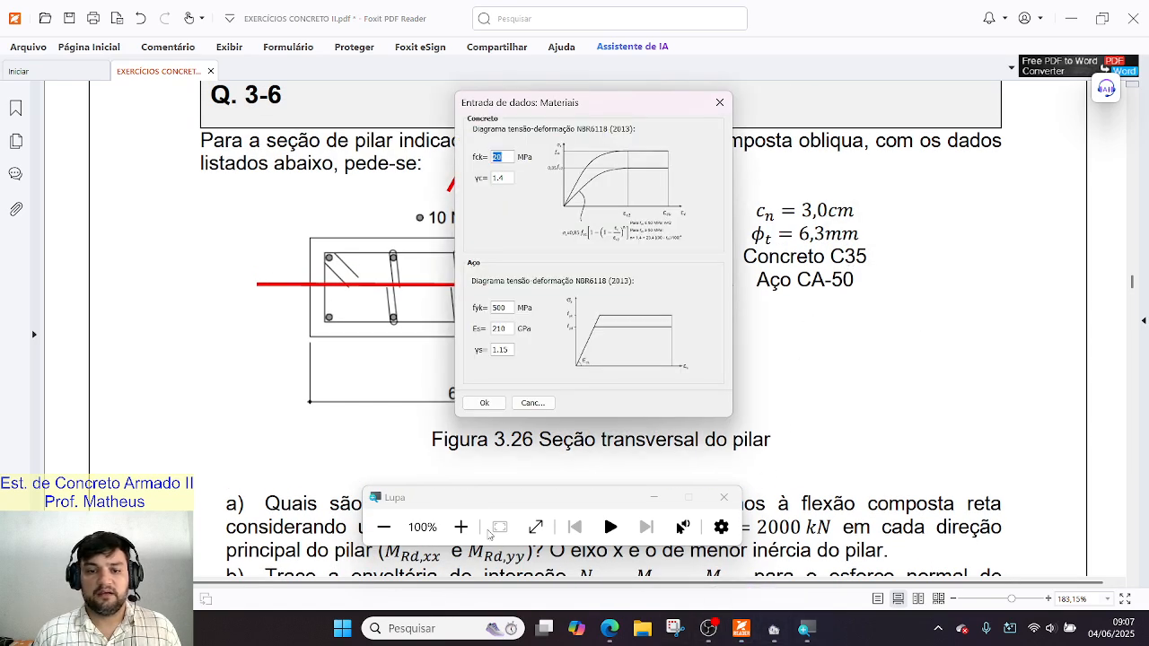
{"action": "left_click", "coordinate": [461, 527]}
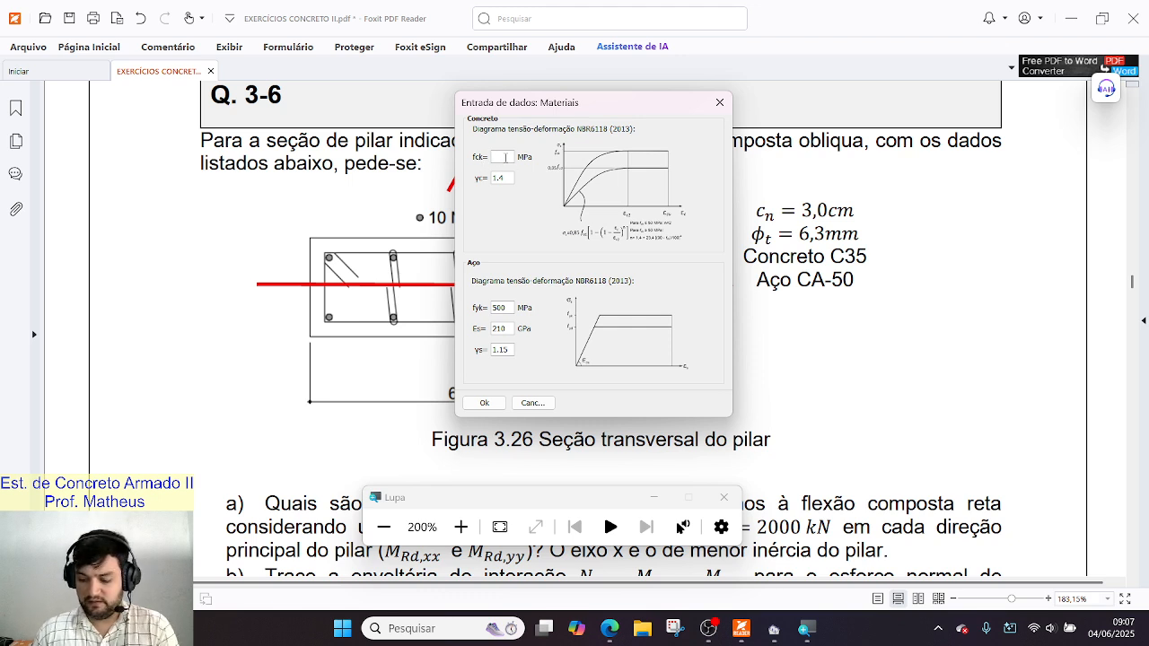
{"action": "type", "text": "35"}
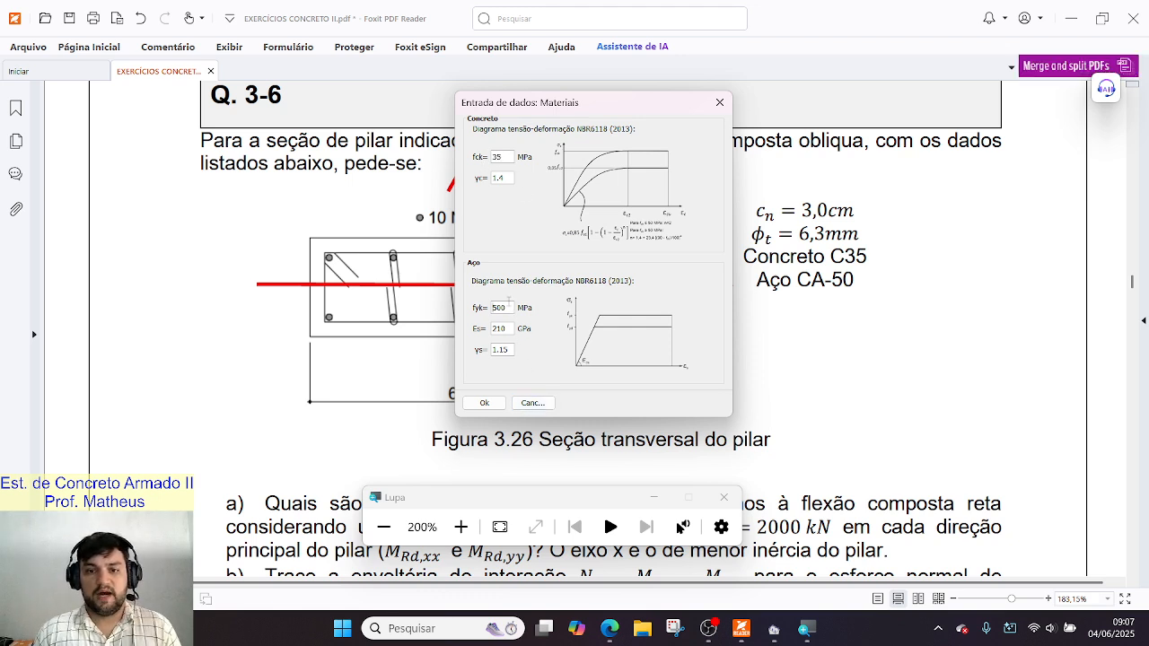